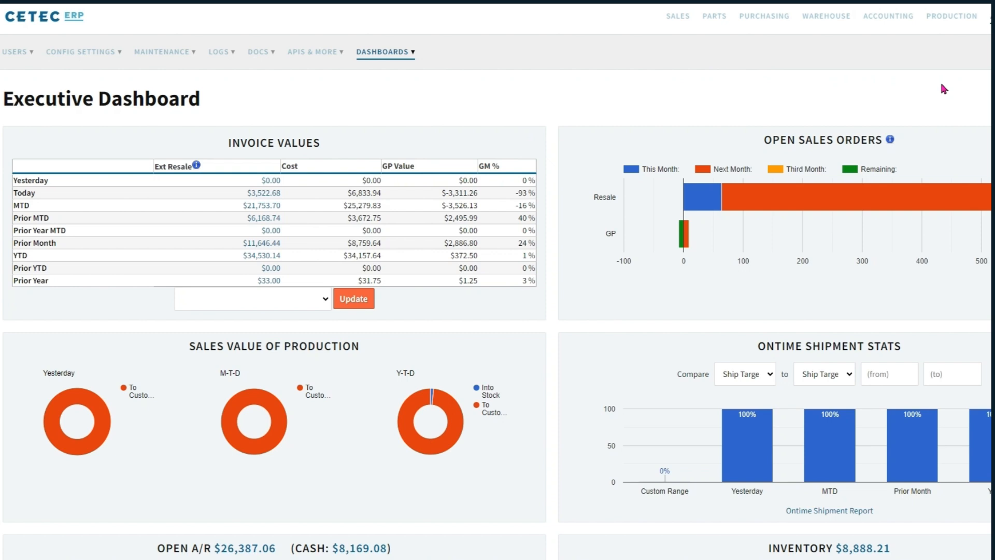
Open the planning Gantt chart for production scheduling
click(950, 19)
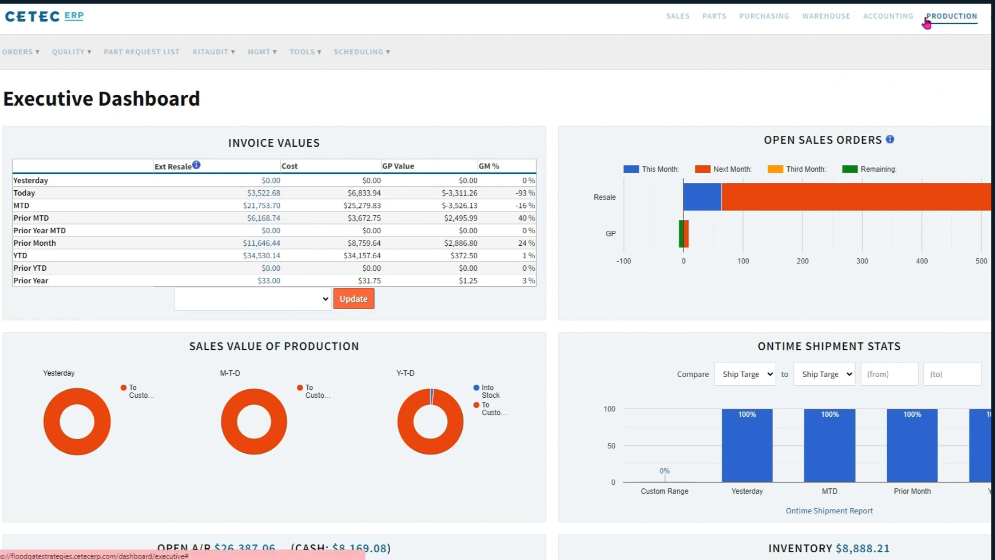
click(376, 54)
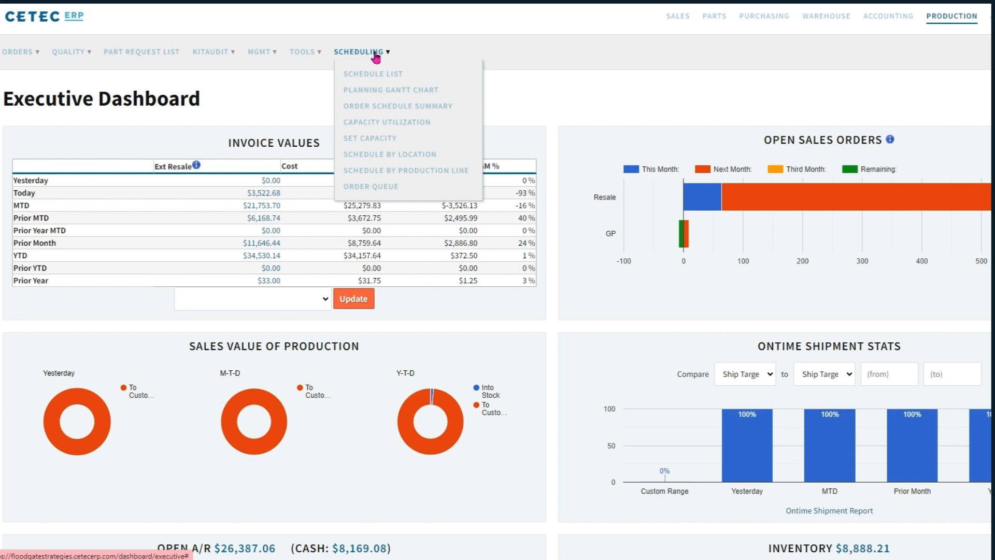
click(387, 91)
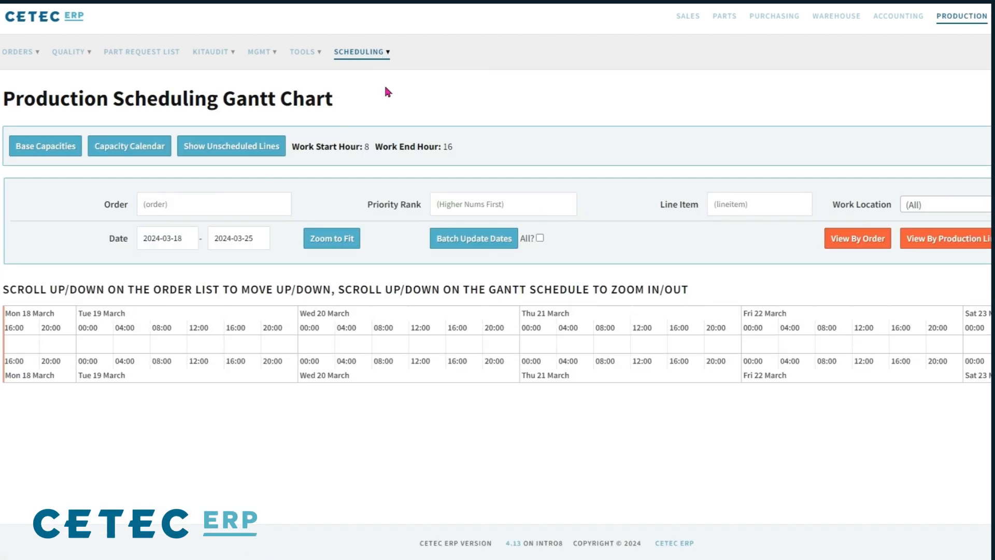
Show the Gantt chart by work location for 2024-04-01 to 2024-04-02 and zoom it to fit the scheduled work
click(192, 241)
key(BackSpace)
key(BackSpace)
key(BackSpace)
key(BackSpace)
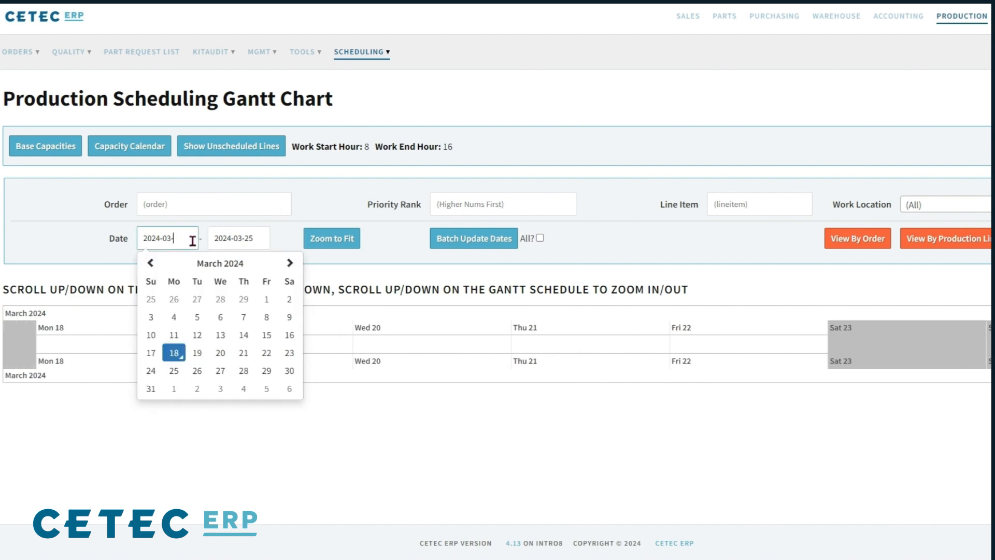
text(4-01)
click(261, 237)
key(BackSpace)
key(BackSpace)
key(BackSpace)
key(BackSpace)
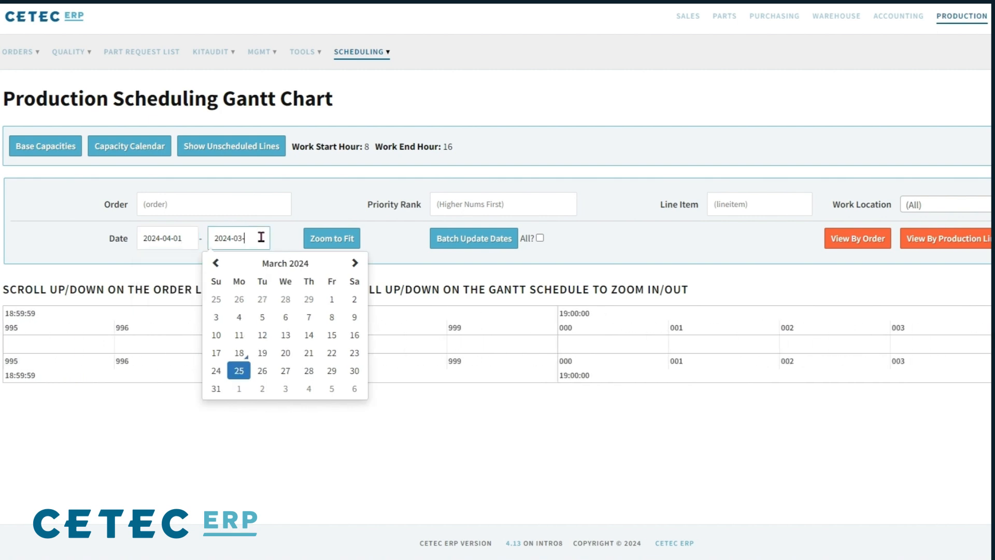
text(4-02)
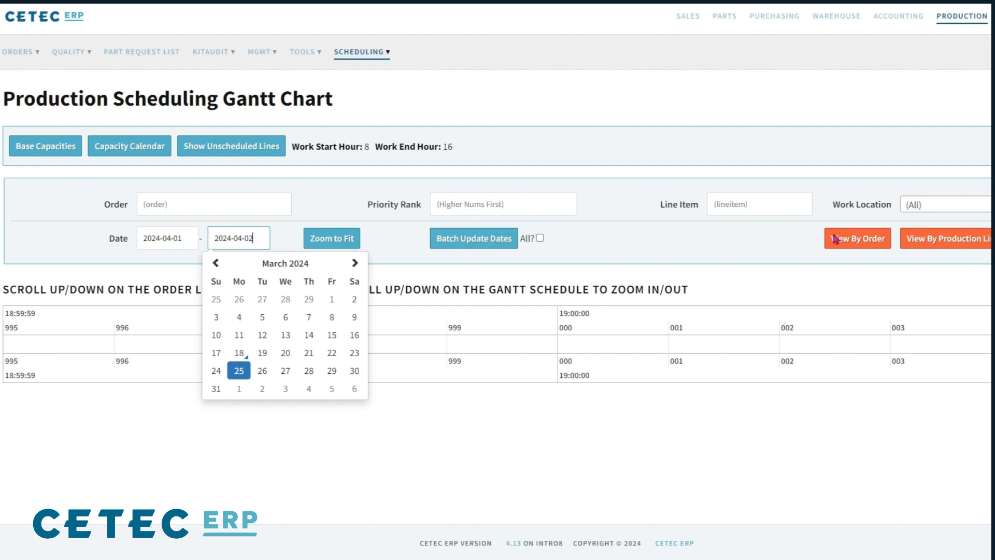
click(990, 238)
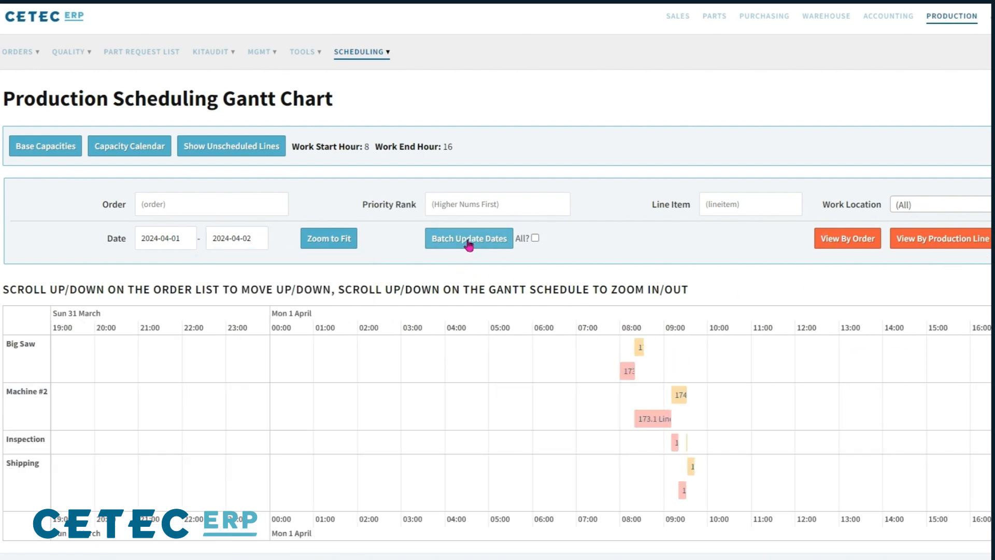
click(343, 240)
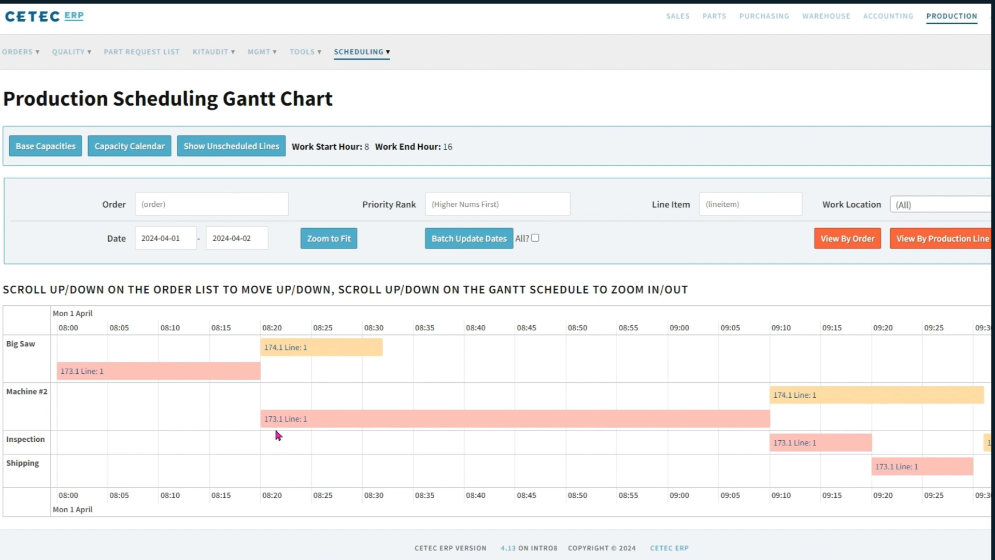
Look up the order shown with red bars in the Gantt chart and open its line 1 workorder
mouse_move(269, 427)
click(977, 16)
text(173)
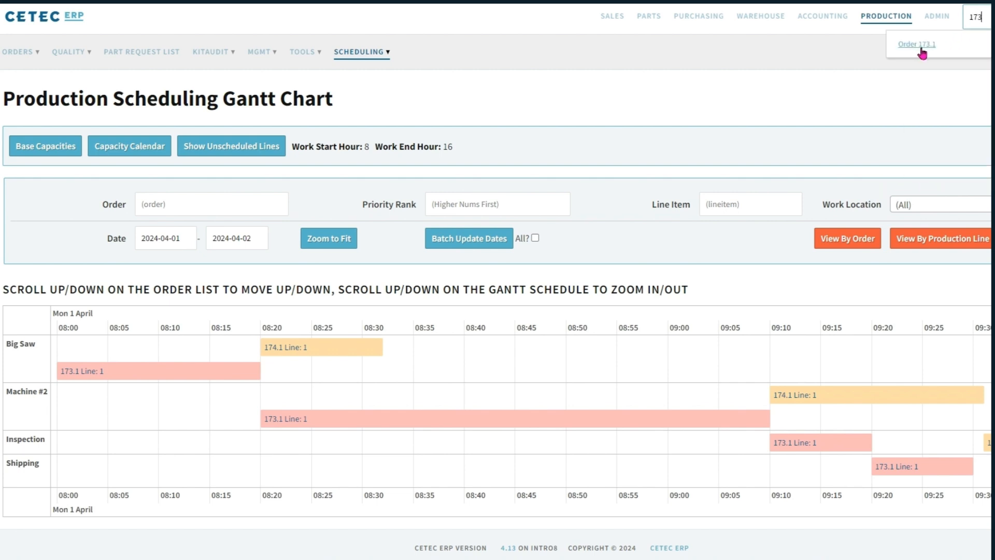
click(920, 48)
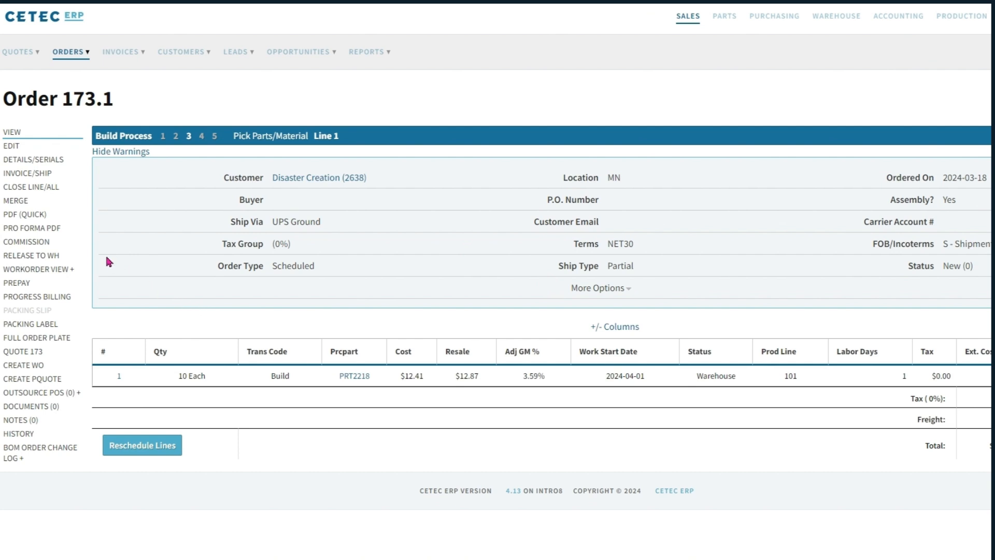
click(73, 270)
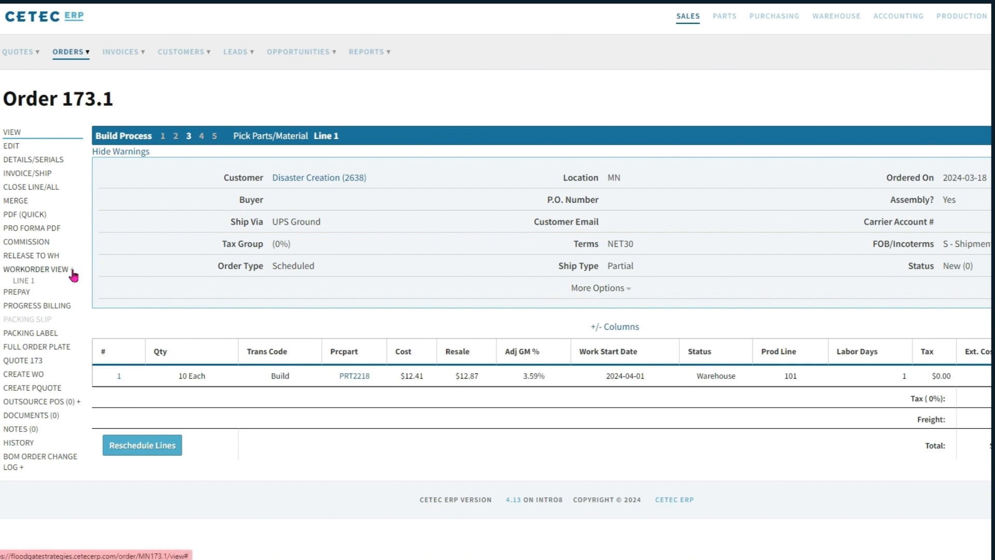
click(29, 283)
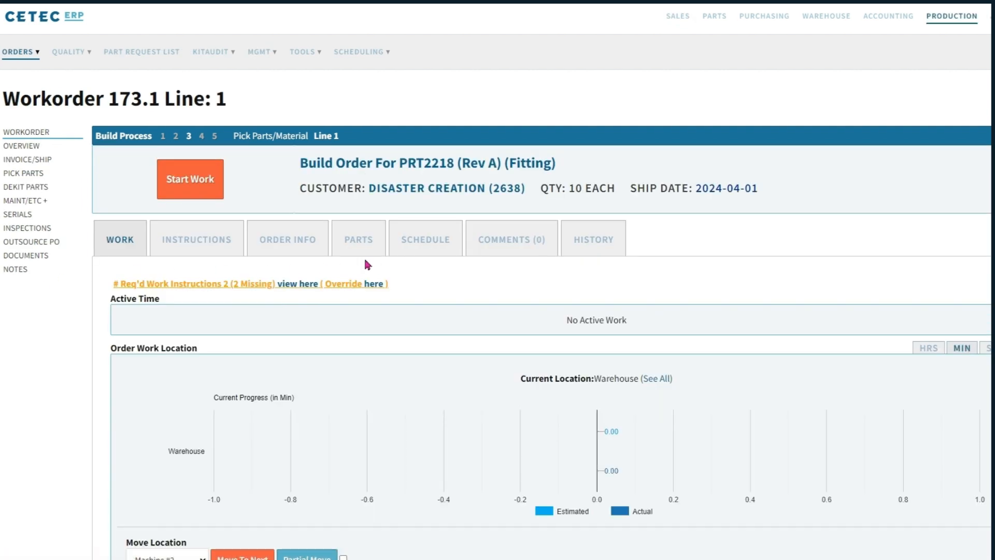
Examine the Machine #2 operations in the workorder's instructions
click(209, 245)
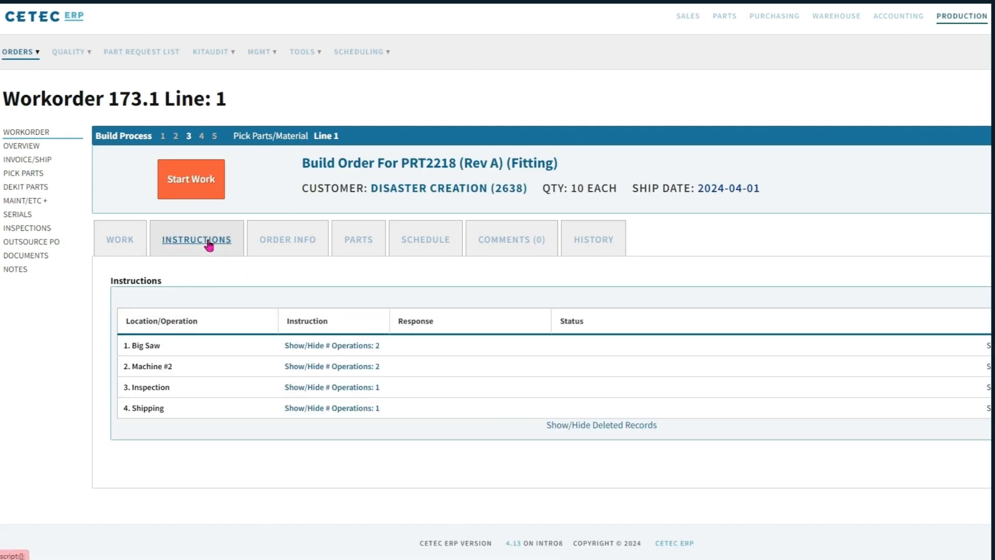
click(296, 368)
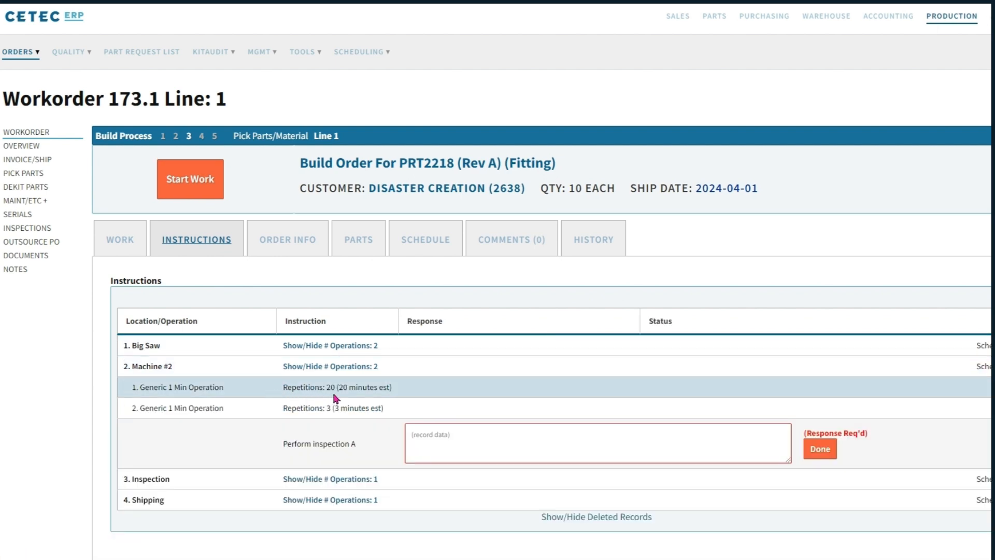
Open the workorder's schedule and sort its schedule entries by work start
click(430, 246)
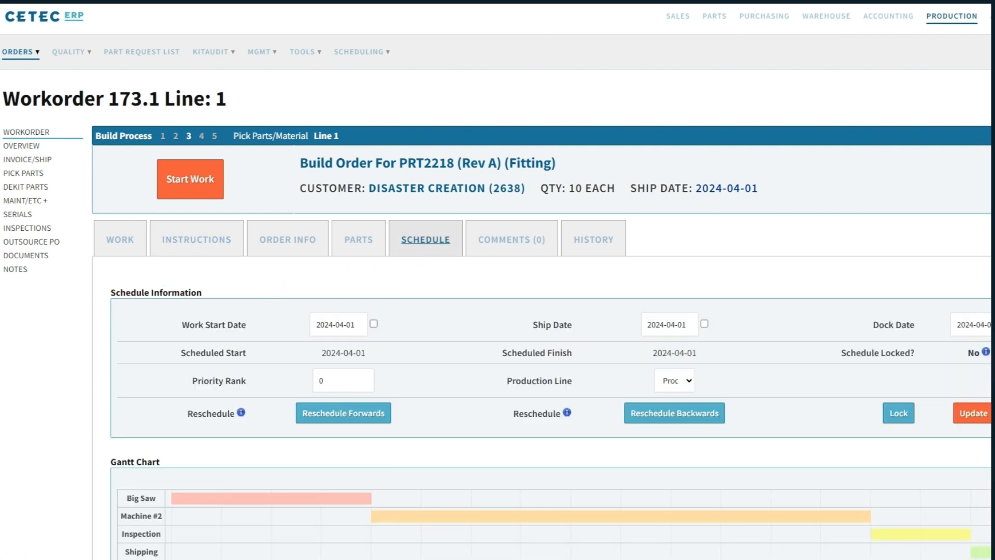
scroll(498, 280, down, 5)
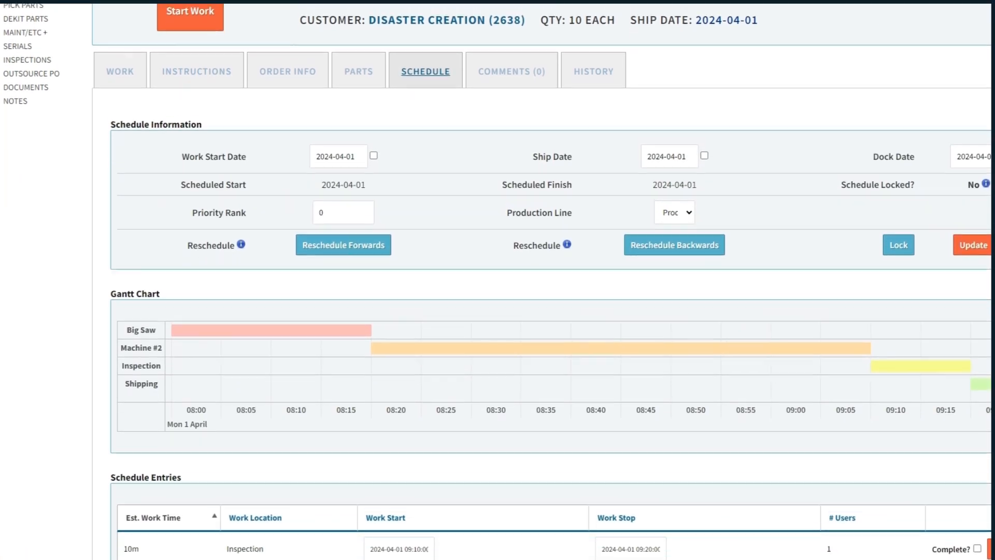
scroll(497, 280, down, 2)
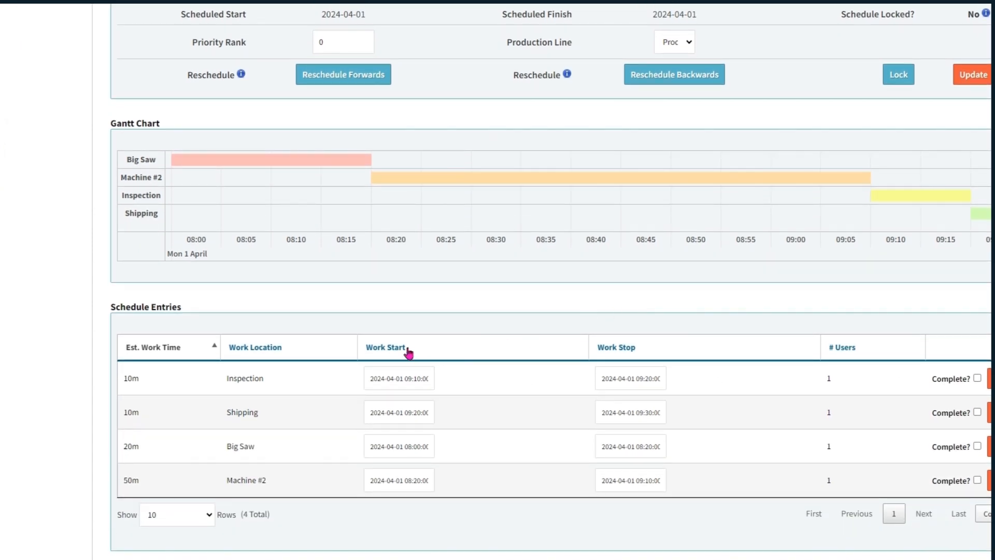
click(582, 353)
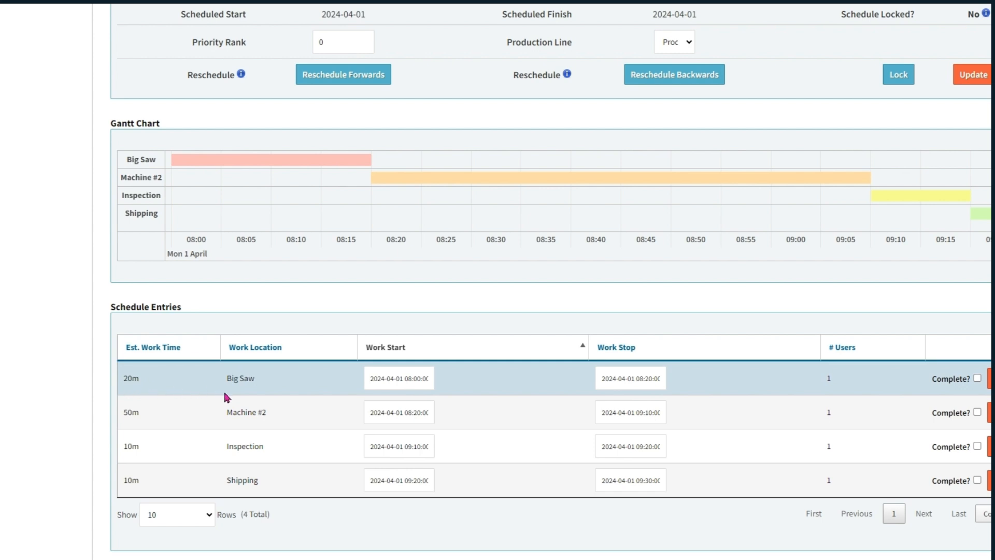
Move the Machine #2 bar in the workorder's Gantt chart to start at 08:00, alongside Big Saw
click(404, 181)
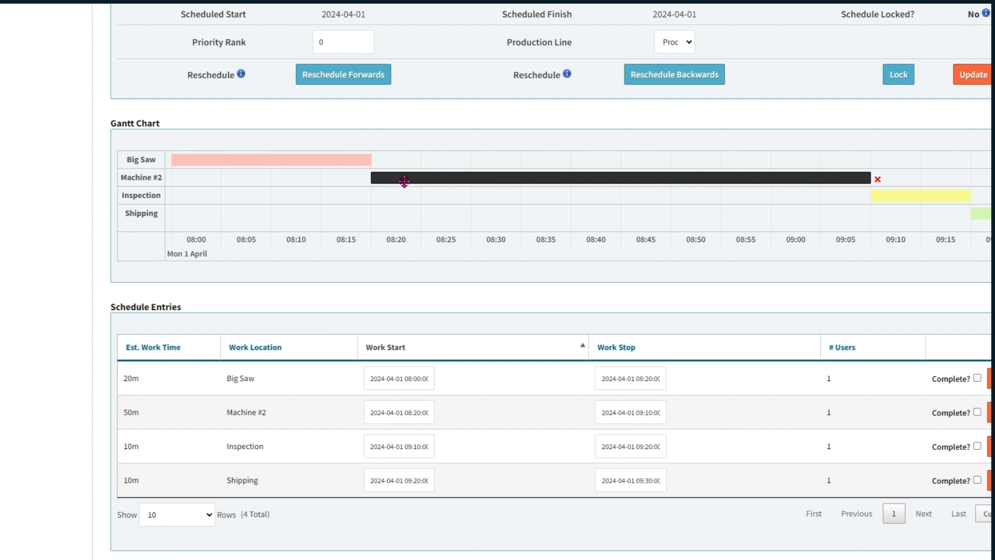
drag(386, 182, 188, 180)
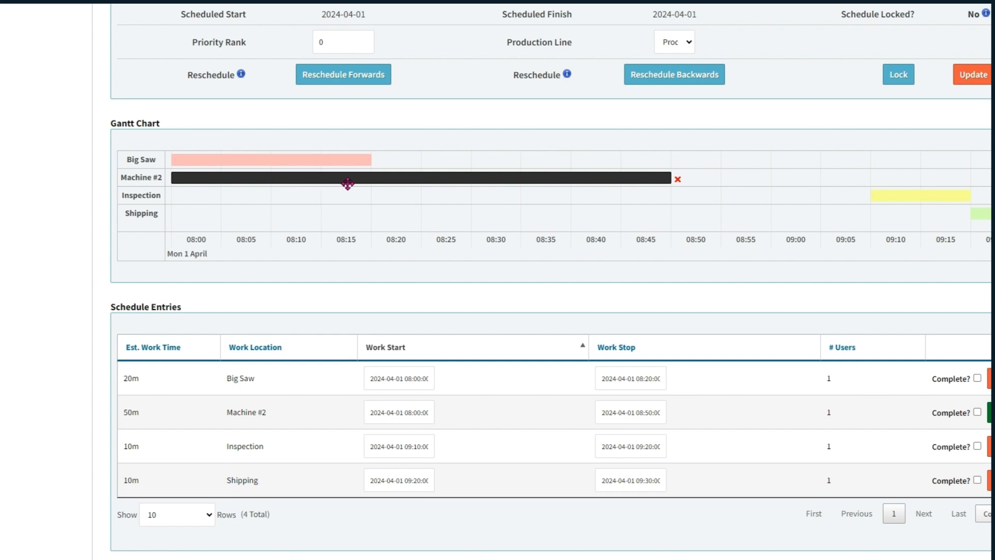
click(378, 199)
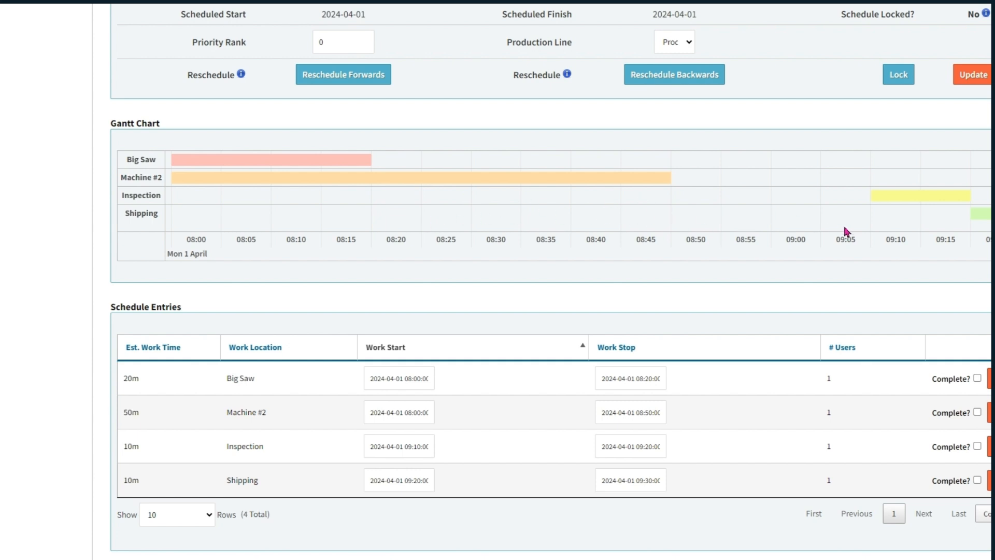
Move the Inspection bar in the workorder's Gantt chart to start at 08:51, just after Machine #2 ends
click(889, 200)
click(889, 200)
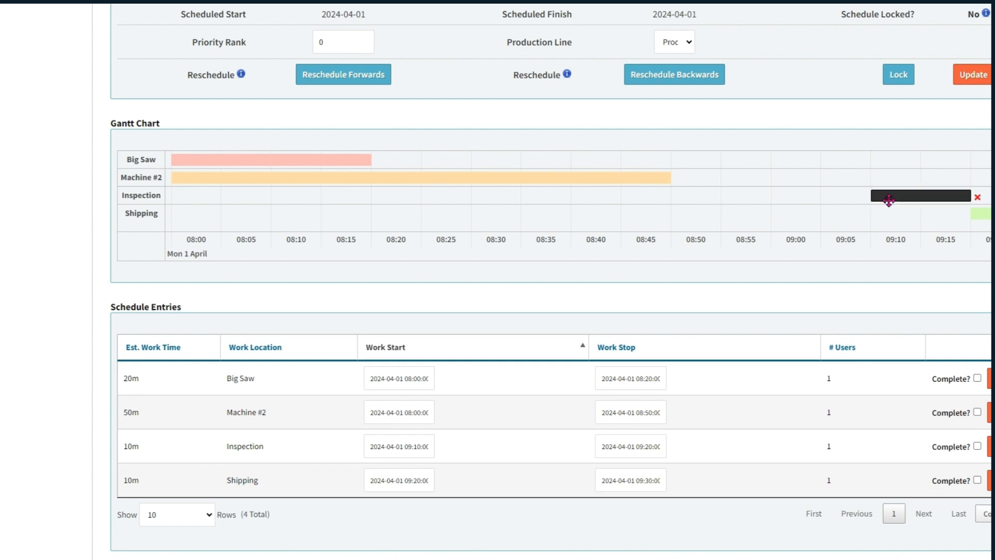
drag(889, 200, 686, 195)
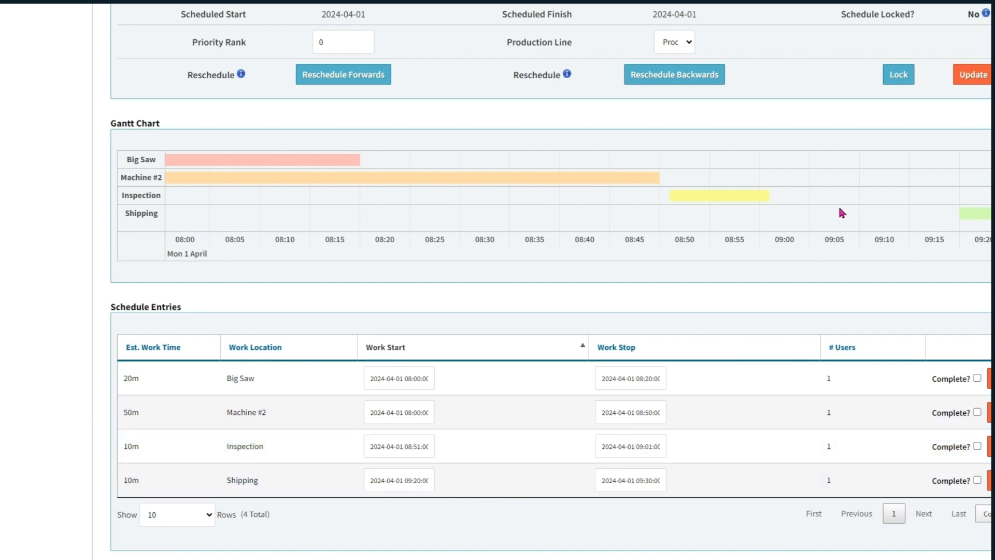
Set the Shipping entry's work start to 09:02 and its work stop to 09:12 on 2024-04-01
click(422, 478)
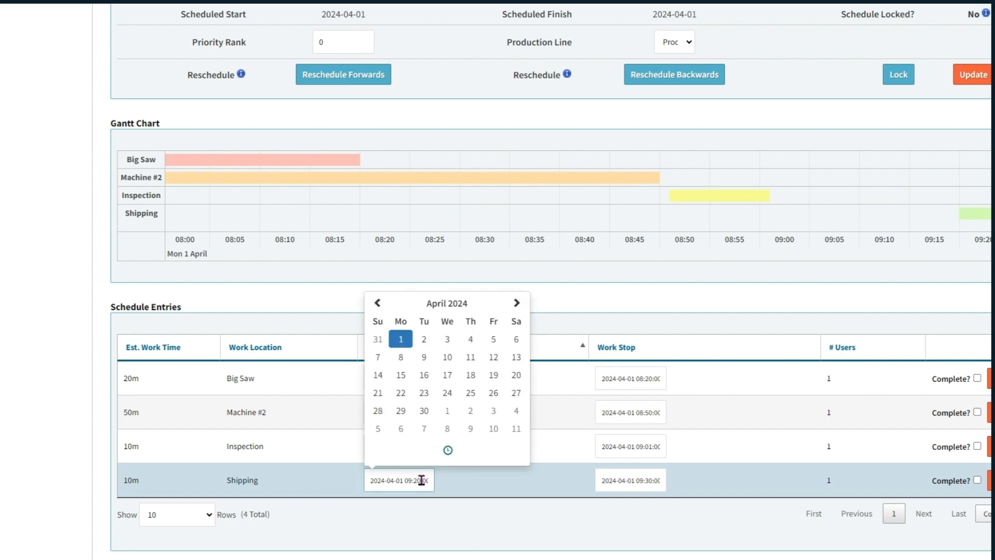
key(BackSpace)
key(BackSpace)
text(02)
click(653, 482)
key(BackSpace)
text(12)
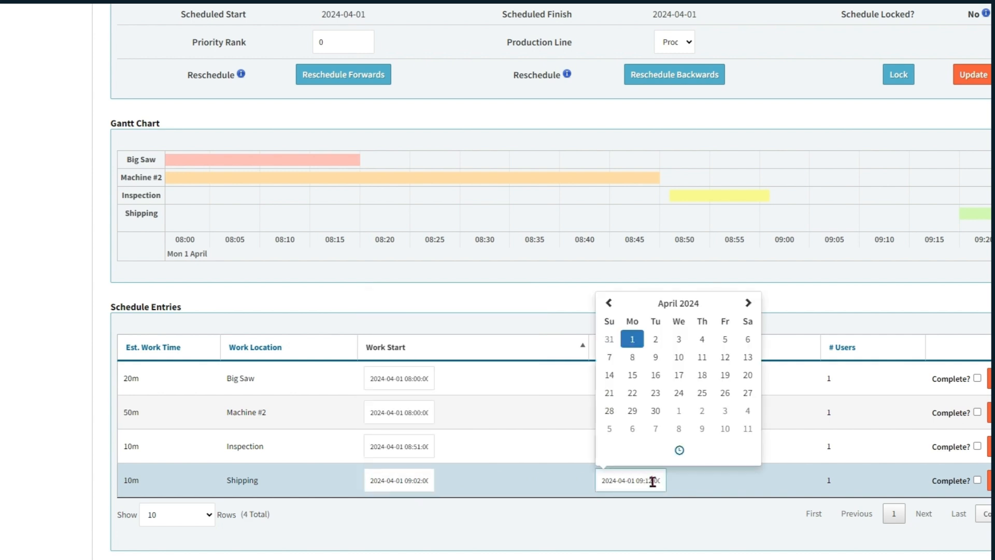
click(706, 486)
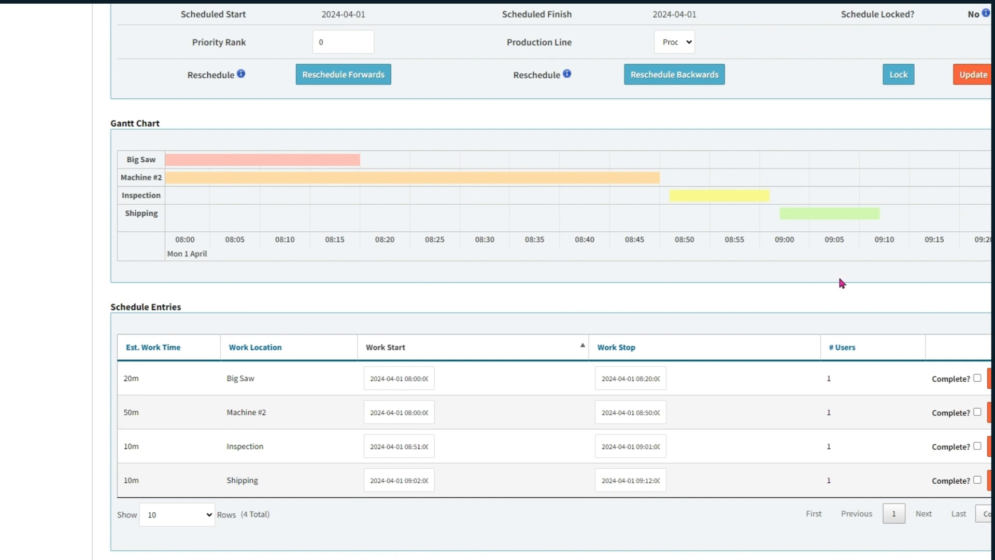
Return to the workorder's work overview and reopen the production planning Gantt chart
scroll(498, 279, up, 4)
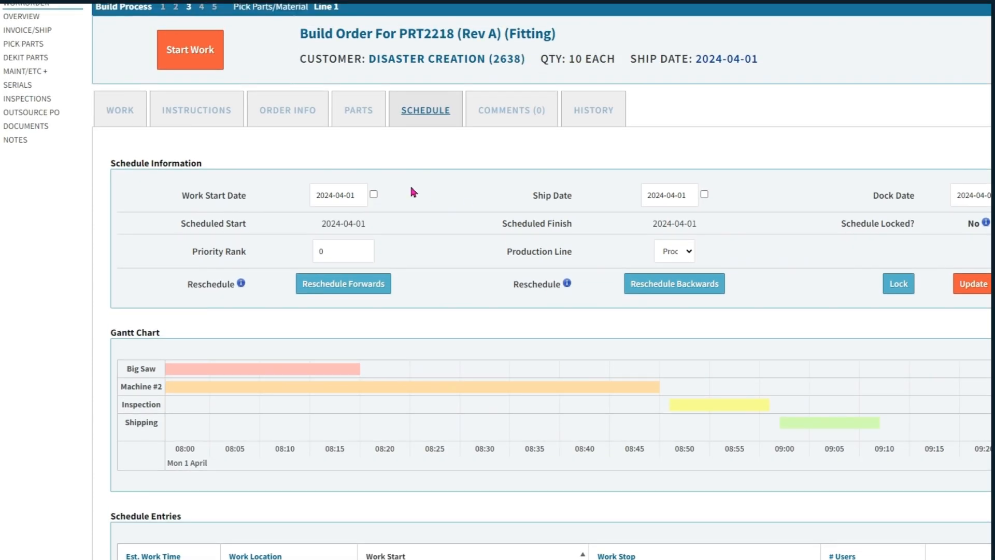
click(120, 111)
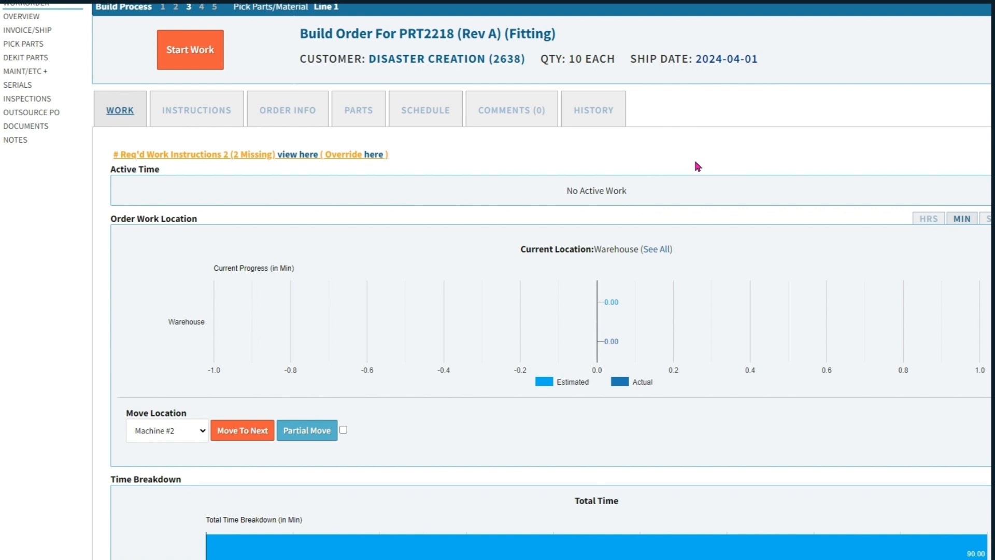
scroll(497, 280, up, 3)
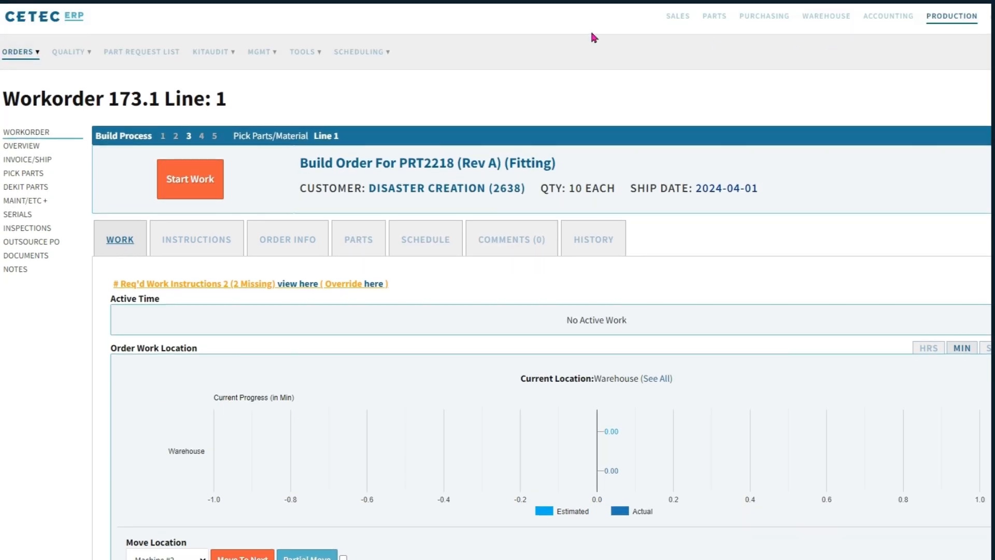
click(371, 55)
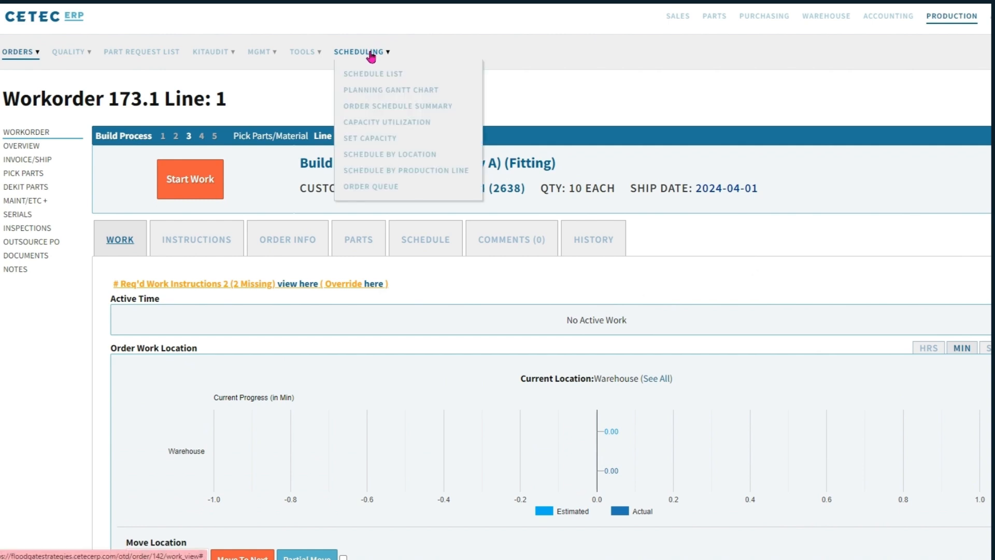
click(371, 90)
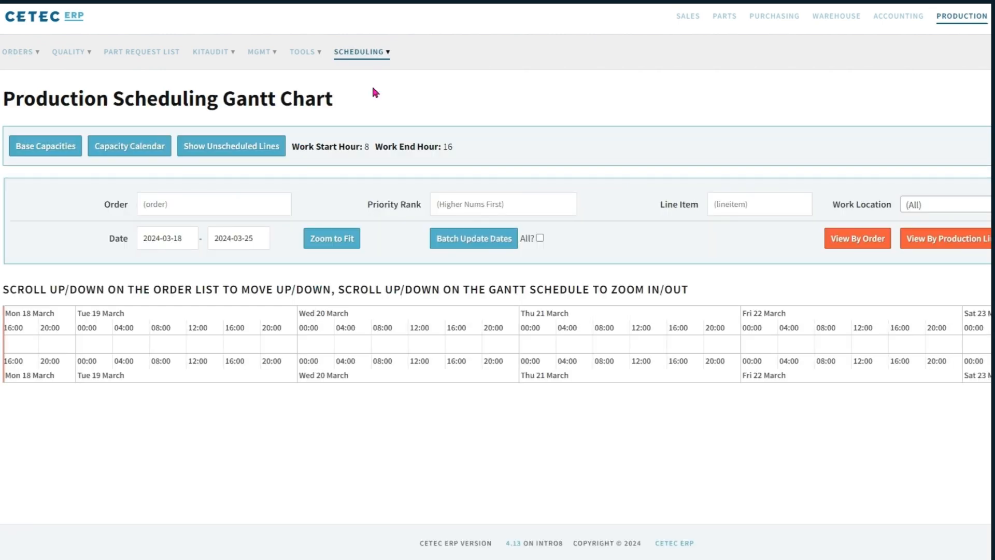
Display the rescheduled work by location for 2024-04-01 to 2024-04-02 and zoom the Gantt chart to fit
click(185, 238)
key(BackSpace)
key(BackSpace)
key(BackSpace)
text(4-01)
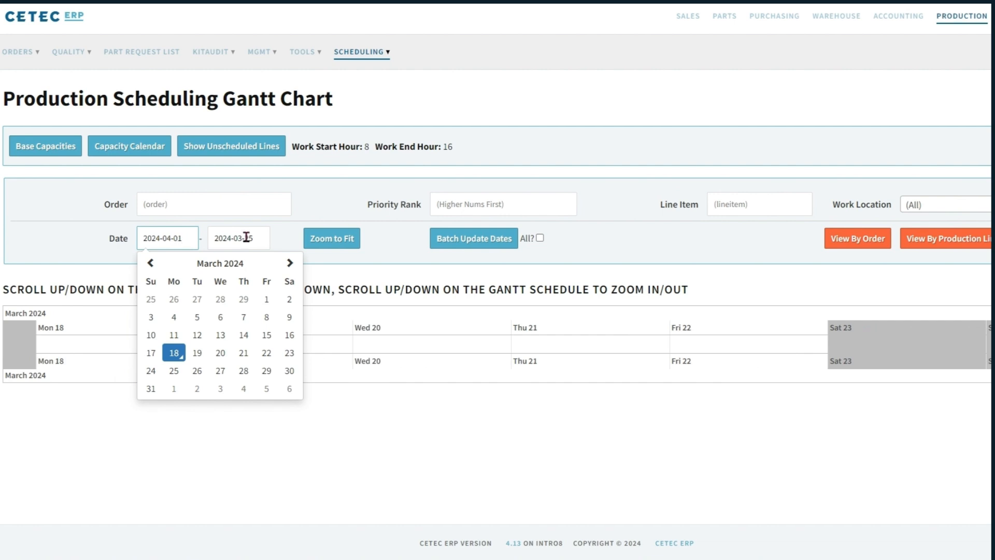
click(262, 237)
key(BackSpace)
key(BackSpace)
key(BackSpace)
key(BackSpace)
text(4)
text(-02)
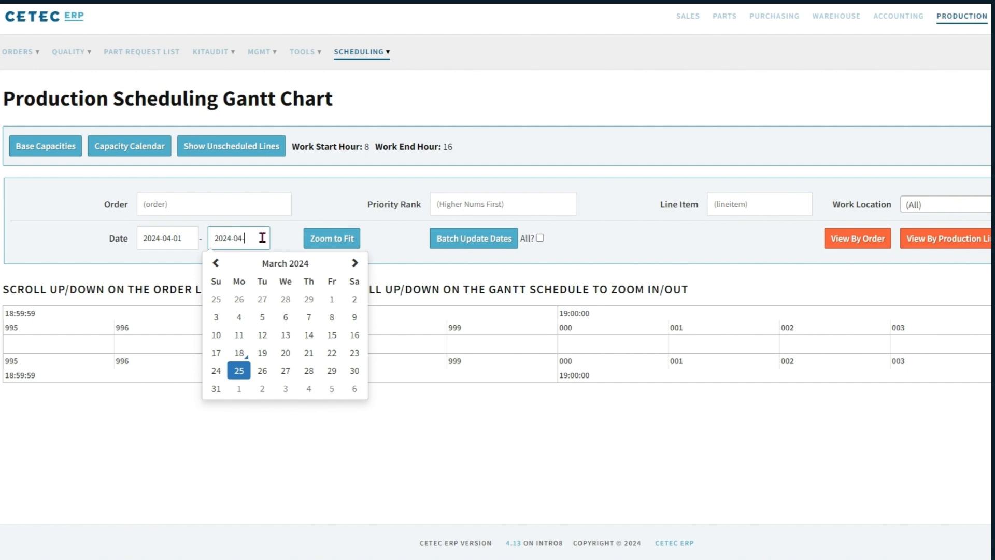
click(412, 241)
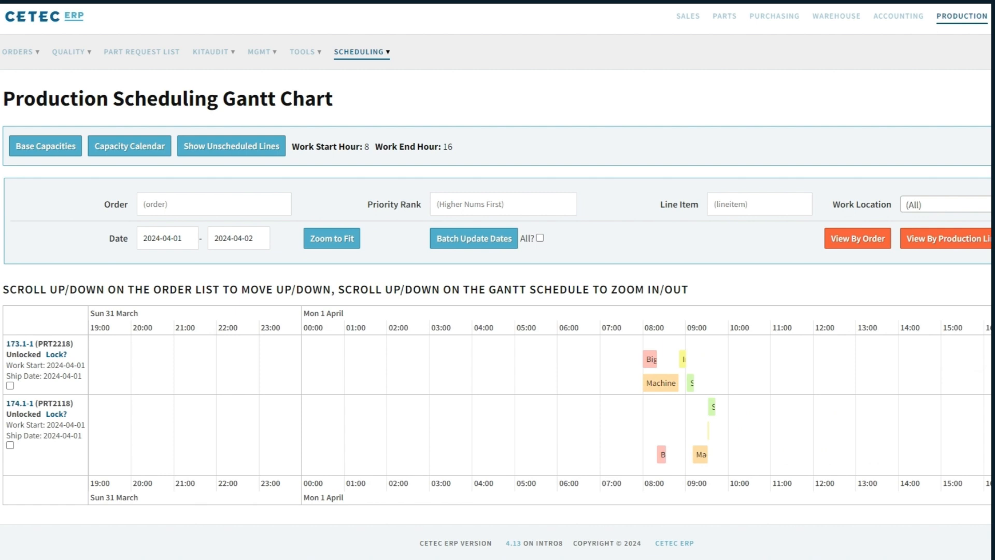
click(342, 242)
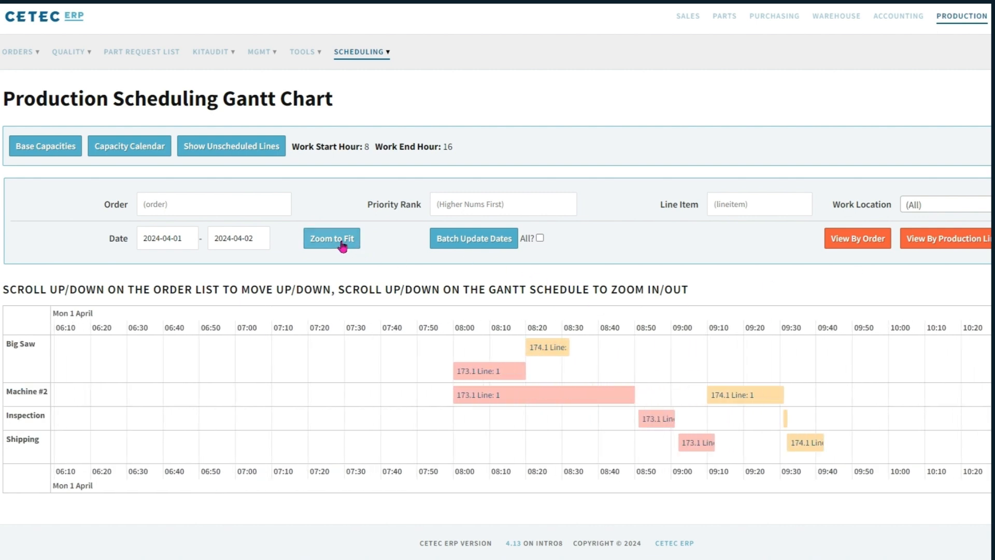
Move order 174.1's Machine #2 bar to start at about 08:51 on April 1, just after 173.1's Machine #2 work ends
mouse_move(211, 390)
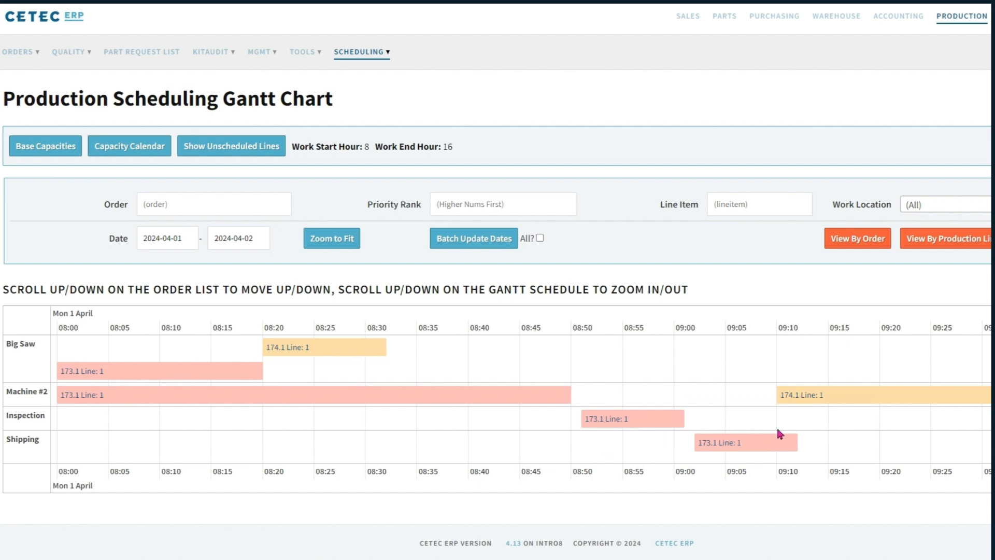
click(795, 404)
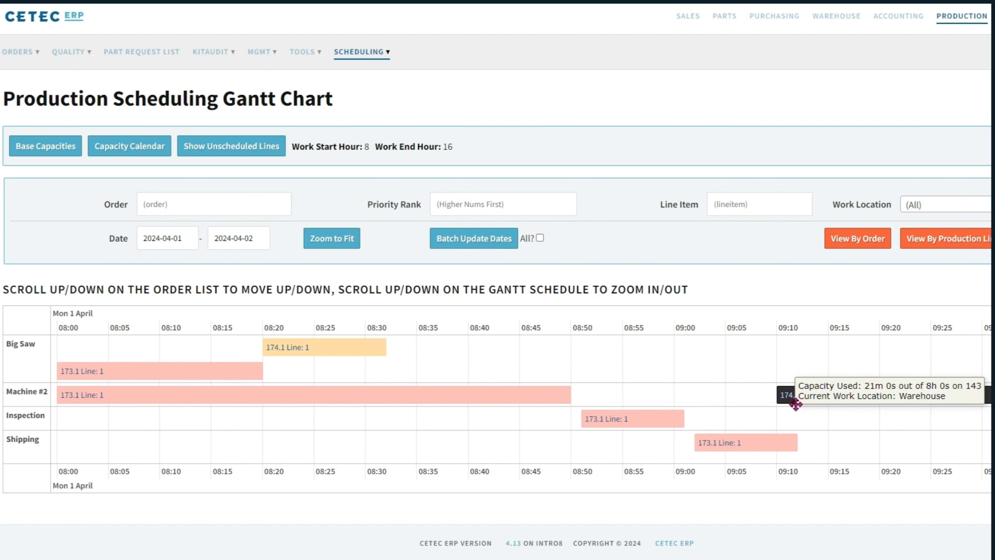
drag(795, 404, 774, 404)
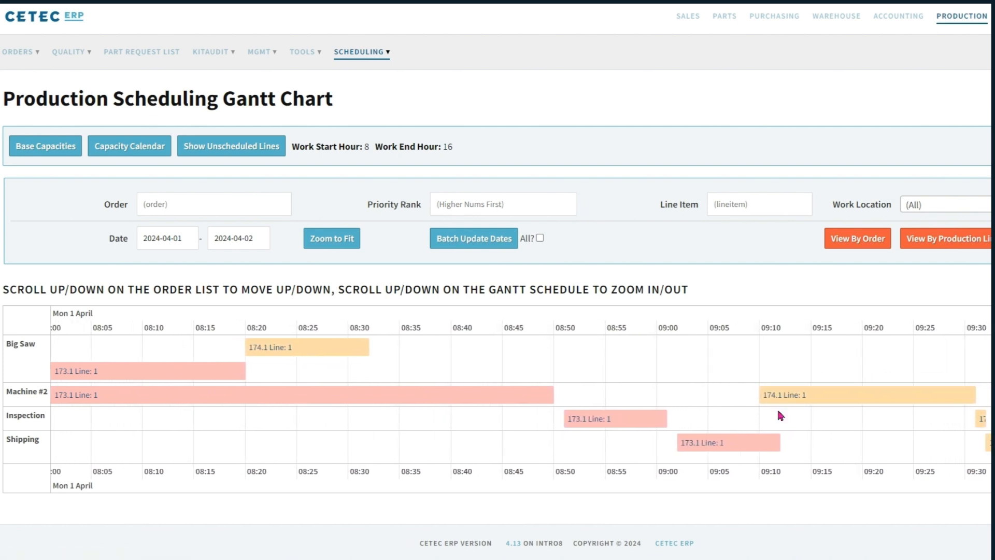
click(785, 403)
drag(785, 403, 588, 395)
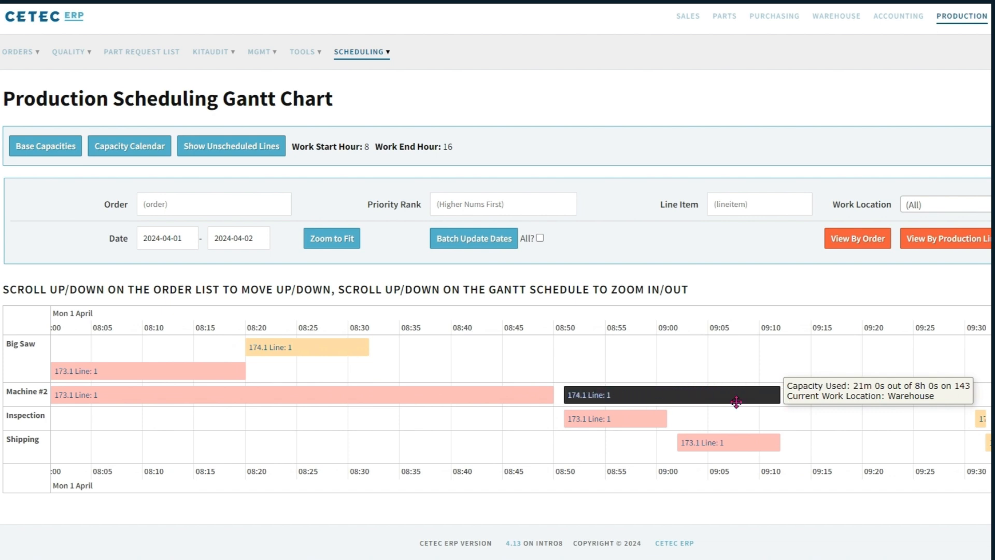
Move order 174.1's Inspection bar to start at about 09:13 and its Shipping bar to start at about 09:15
click(980, 427)
drag(979, 427, 788, 423)
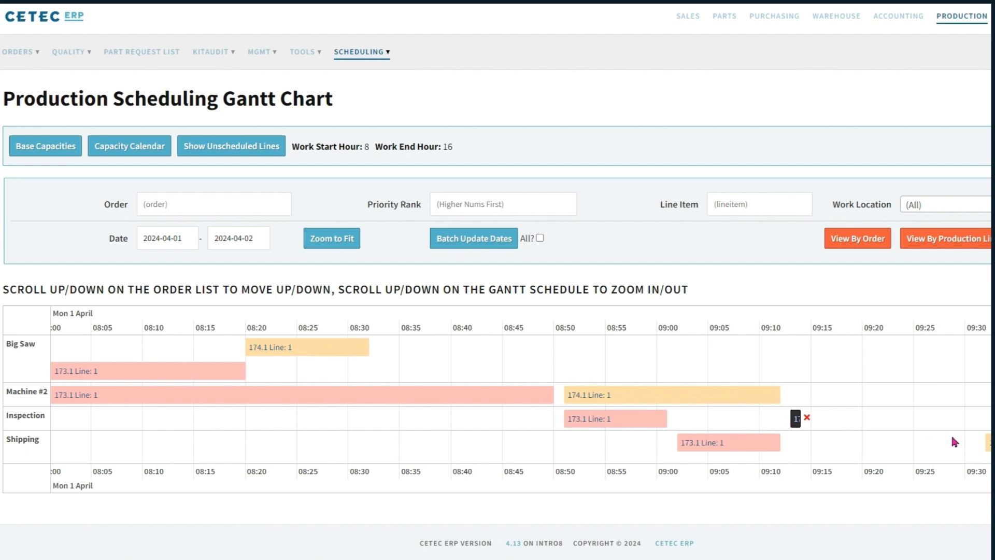
click(989, 446)
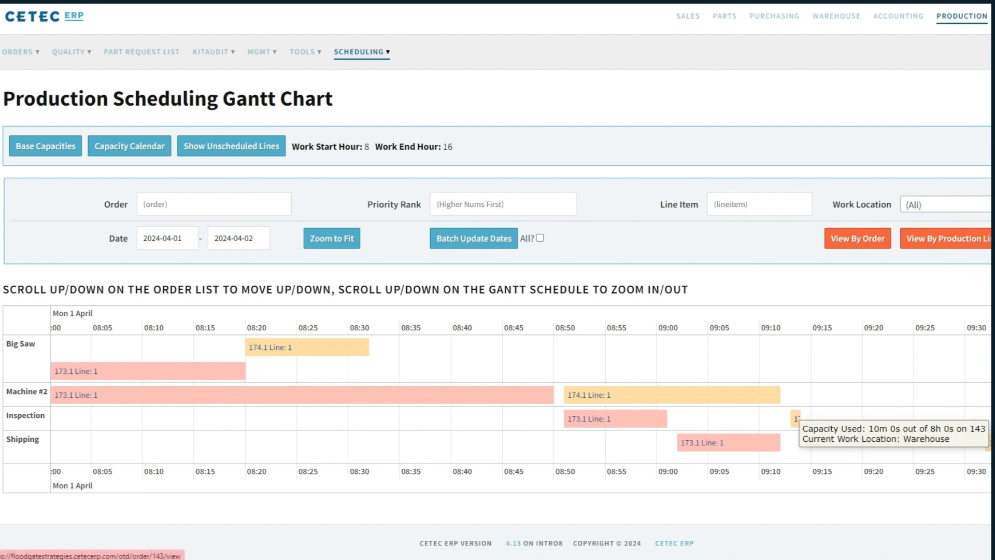
drag(990, 449, 829, 458)
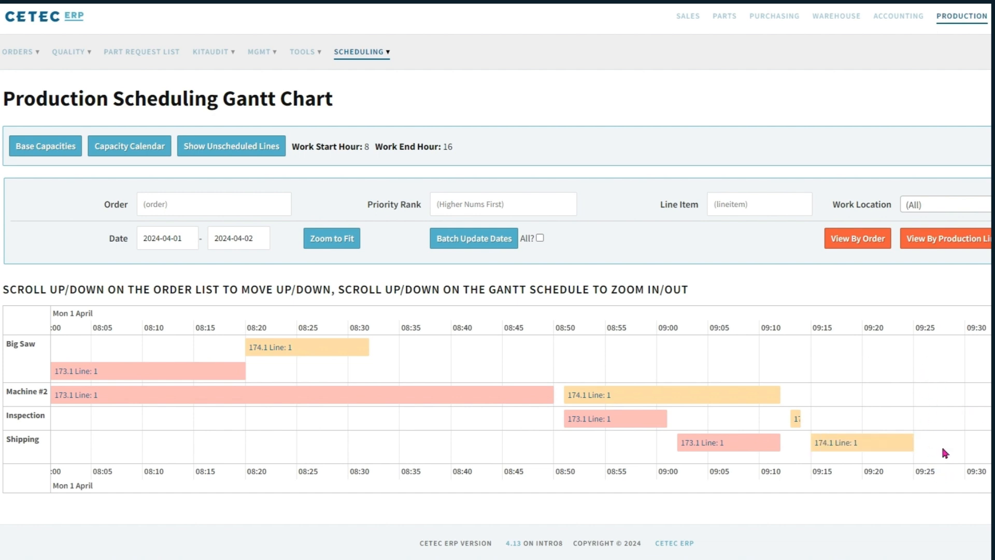
drag(950, 411, 991, 411)
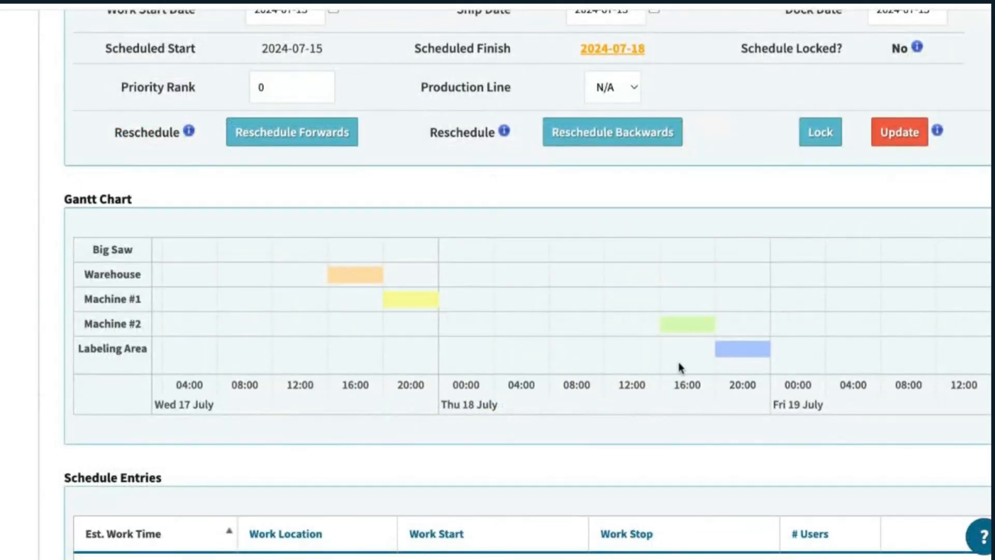
Select the Warehouse, Machine #1, Machine #2 and Labeling Area bars in the workorder's Gantt chart and move them together about 3 hours earlier
click(737, 353)
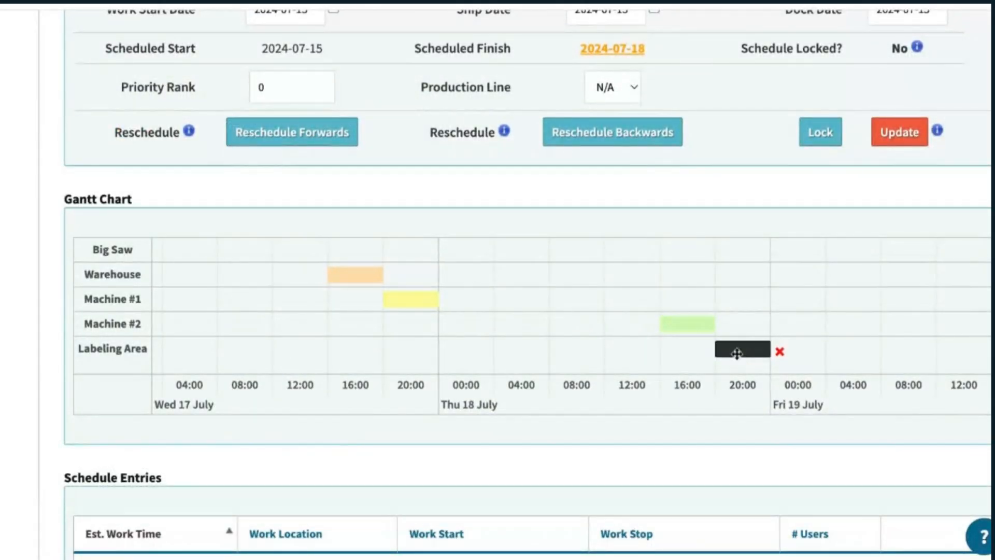
click(677, 326)
click(408, 299)
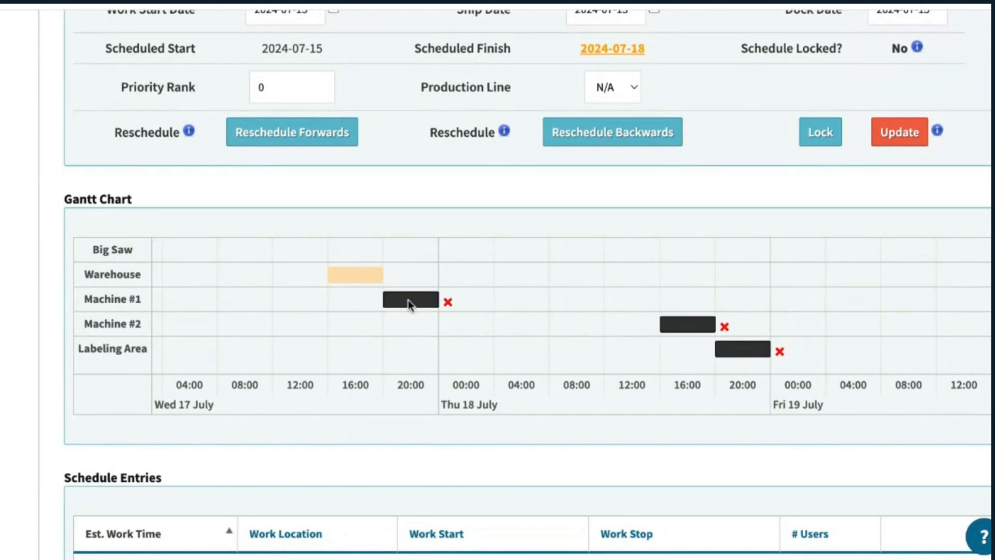
ctrl+click(348, 278)
mouse_move(348, 279)
mouse_down()
mouse_move(224, 279)
mouse_move(347, 279)
mouse_move(308, 279)
mouse_up()
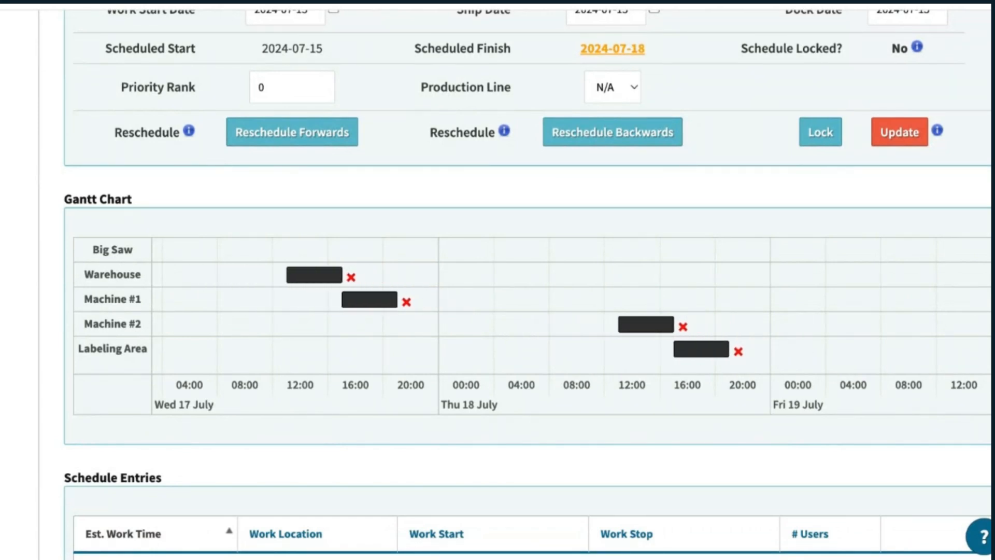
click(542, 349)
Move the Machine #2 and Labeling Area bars together about 9 hours earlier on July 18, starting Machine #2 at about 04:00
click(686, 352)
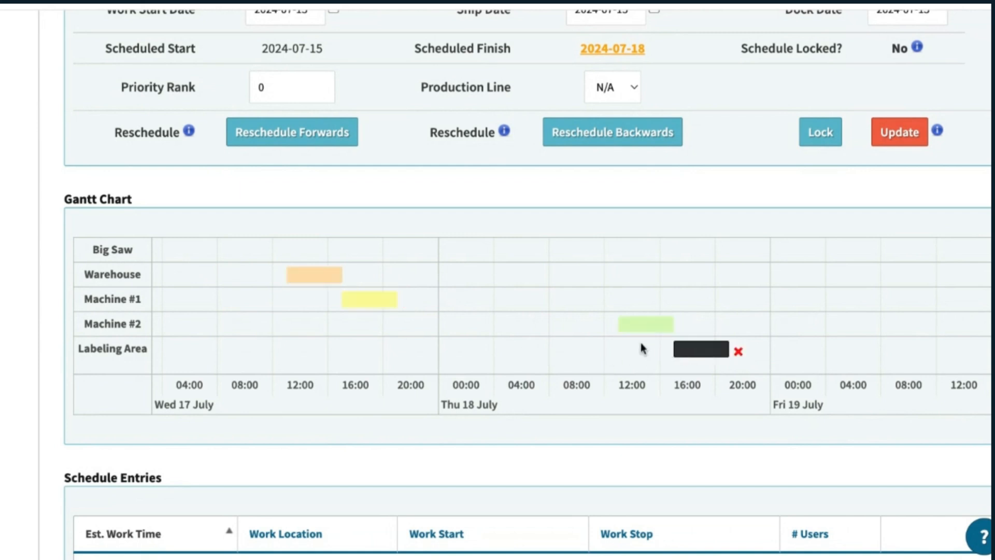
click(638, 326)
ctrl+click(688, 349)
drag(689, 349, 576, 353)
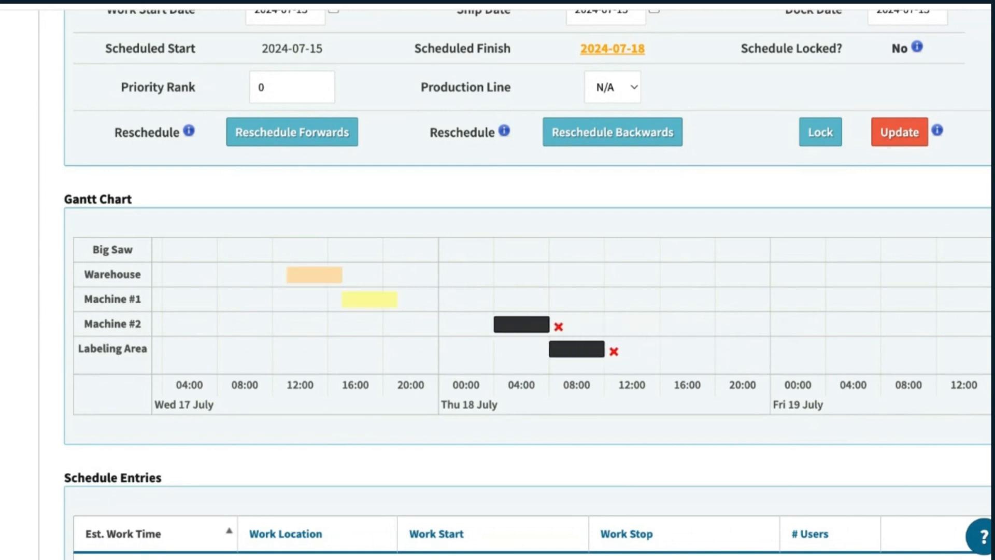
click(506, 357)
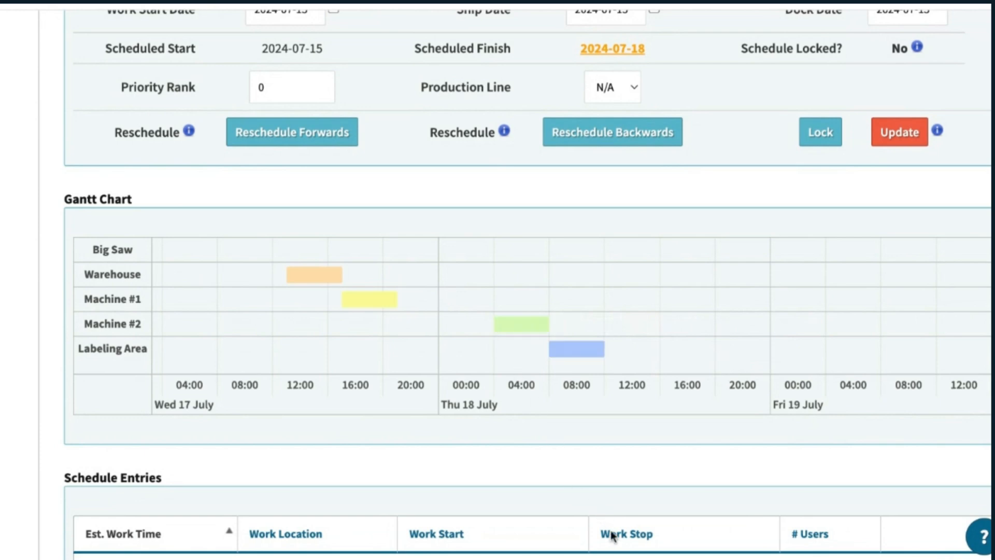